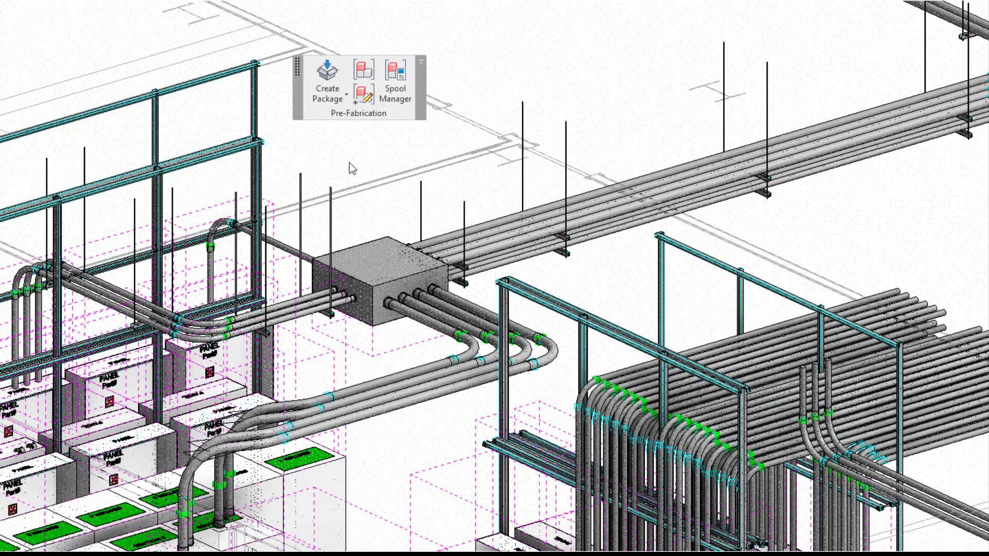
Step: Open the Spool Manager, expand the Package Name group to reveal SP-01, and glance at Pre-Fab Packages
{"action": "left_click", "coordinate": [395, 86]}
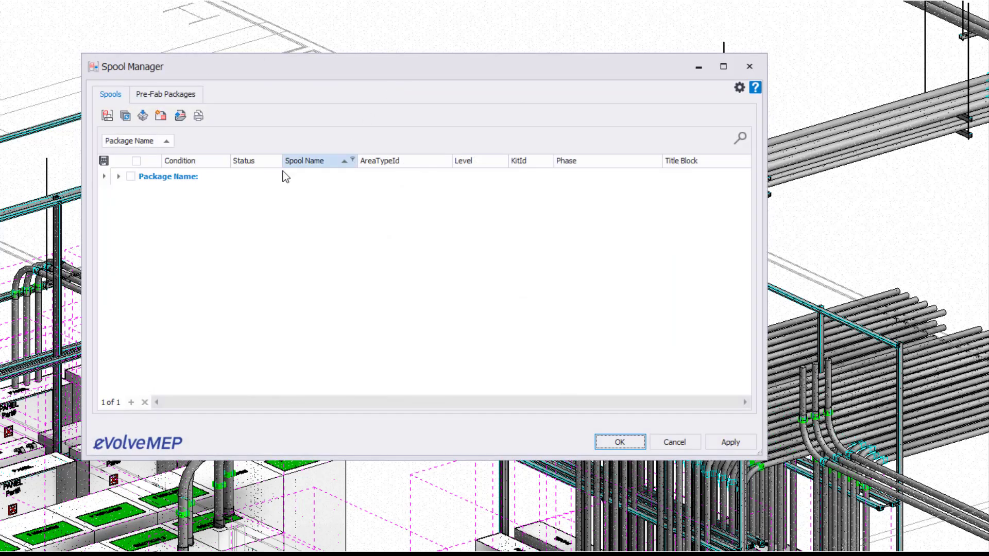
{"action": "left_click", "coordinate": [119, 178]}
{"action": "left_click", "coordinate": [119, 176]}
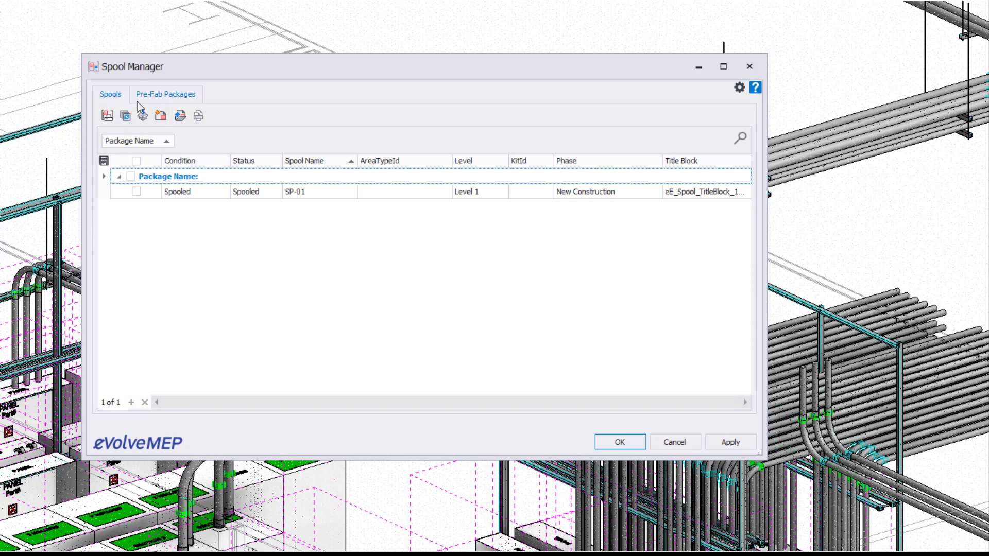
{"action": "left_click", "coordinate": [164, 97]}
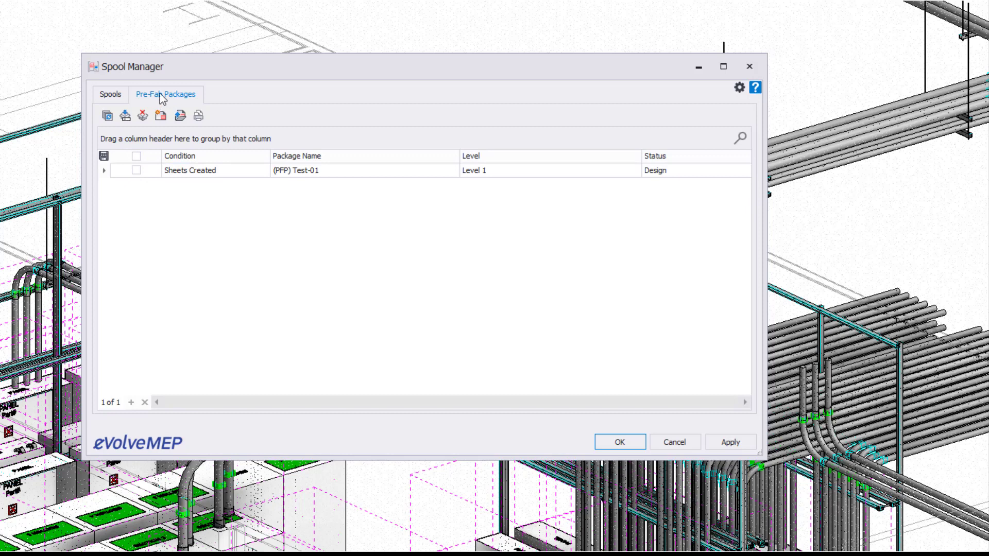
{"action": "left_click", "coordinate": [110, 97]}
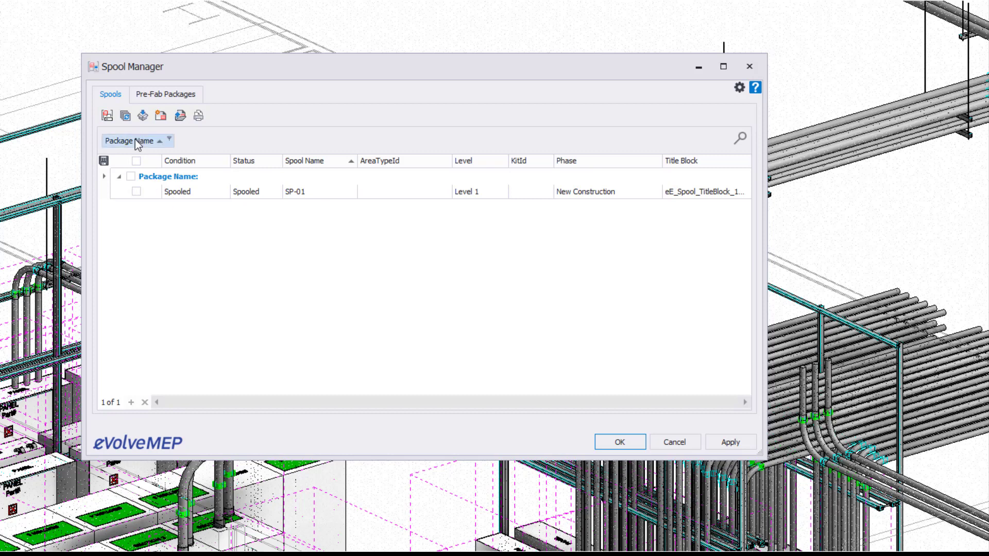
Step: Add Level as a second grouping under Package Name and filter the spools to Level 1
{"action": "mouse_move", "coordinate": [135, 139]}
{"action": "left_mouse_down"}
{"action": "mouse_move", "coordinate": [155, 161]}
{"action": "mouse_move", "coordinate": [149, 142]}
{"action": "left_mouse_up"}
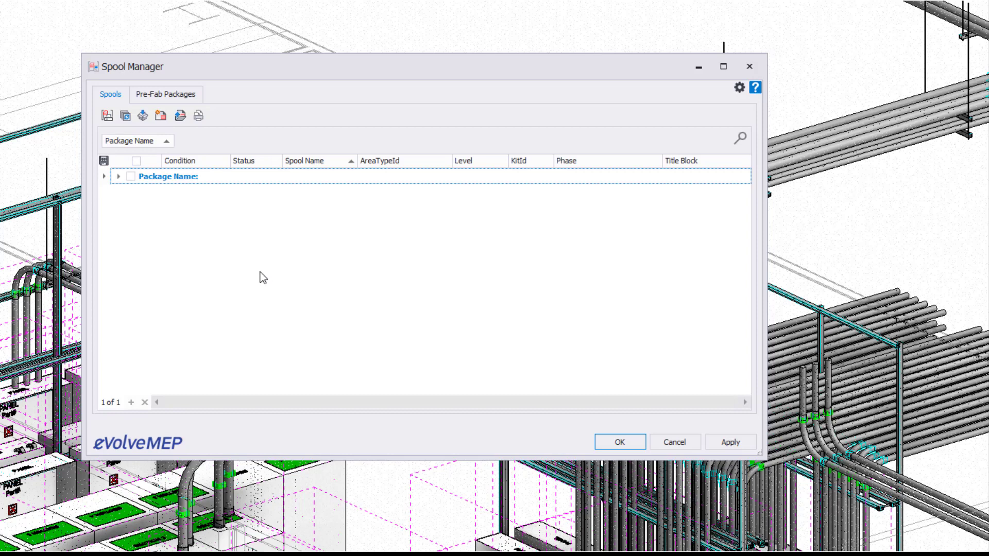
{"action": "left_click_drag", "start_coordinate": [468, 161], "coordinate": [201, 150]}
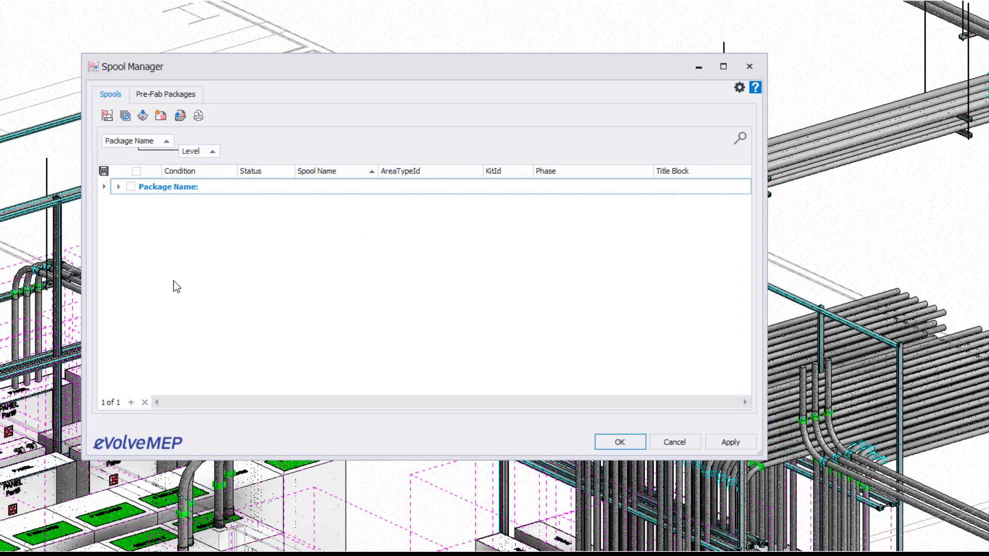
{"action": "left_click", "coordinate": [216, 150]}
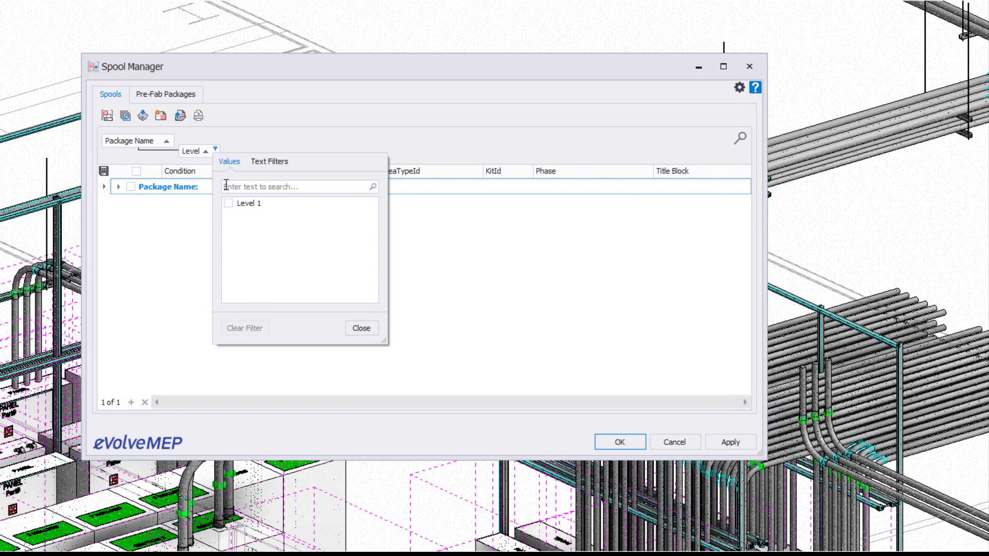
{"action": "left_click", "coordinate": [228, 203]}
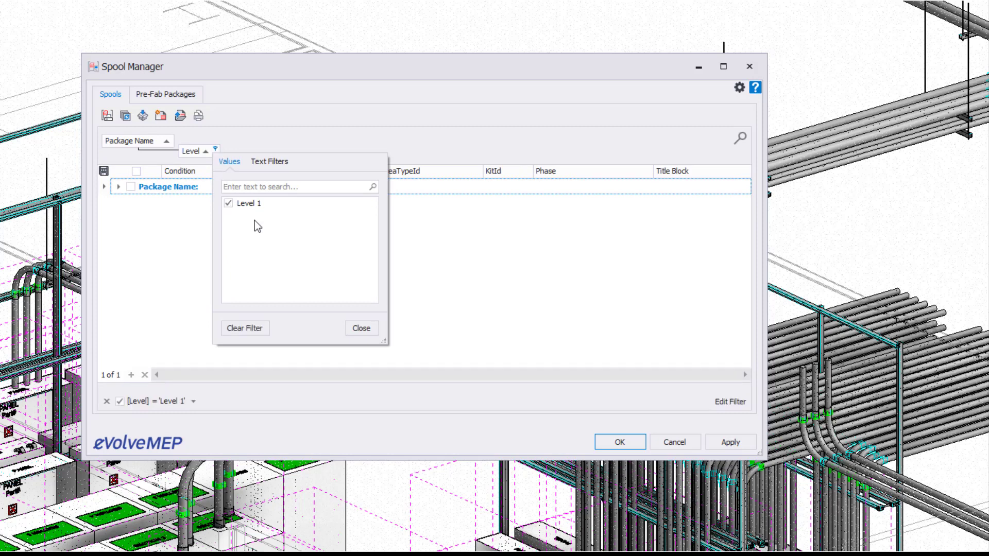
{"action": "left_click", "coordinate": [362, 329]}
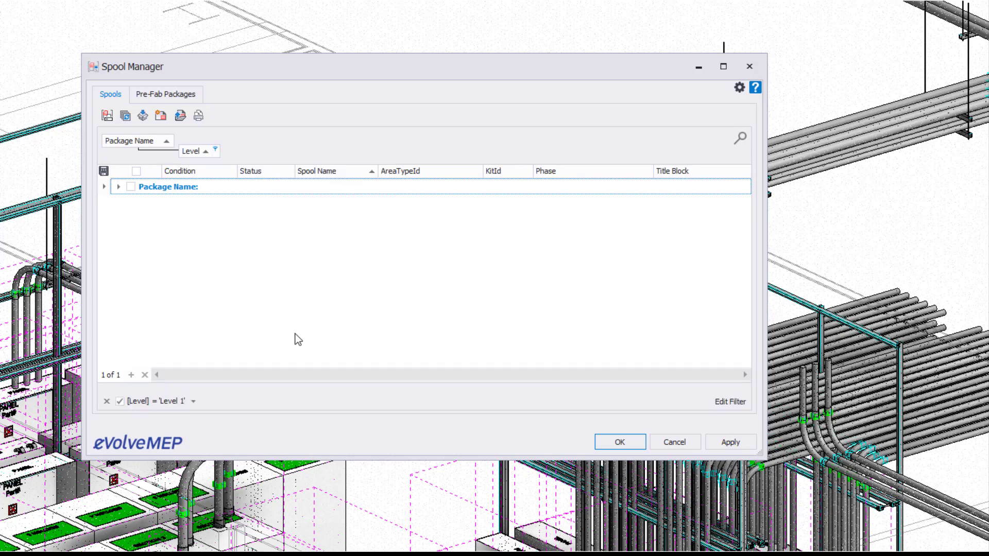
Step: Clear the Level 1 filter and expand the Package Name and Level 1 groups to show SP-01
{"action": "left_click", "coordinate": [216, 150]}
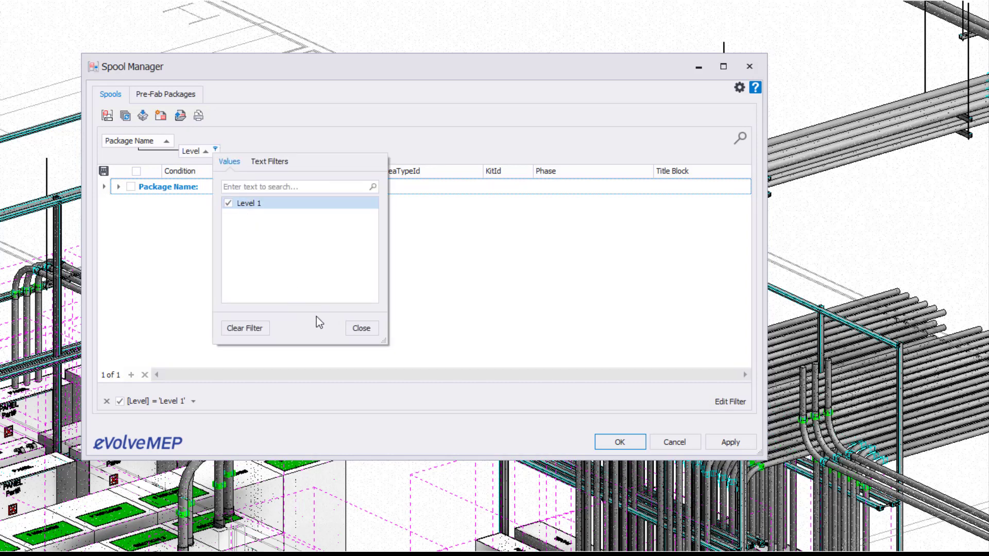
{"action": "left_click", "coordinate": [263, 329]}
{"action": "left_click", "coordinate": [361, 329]}
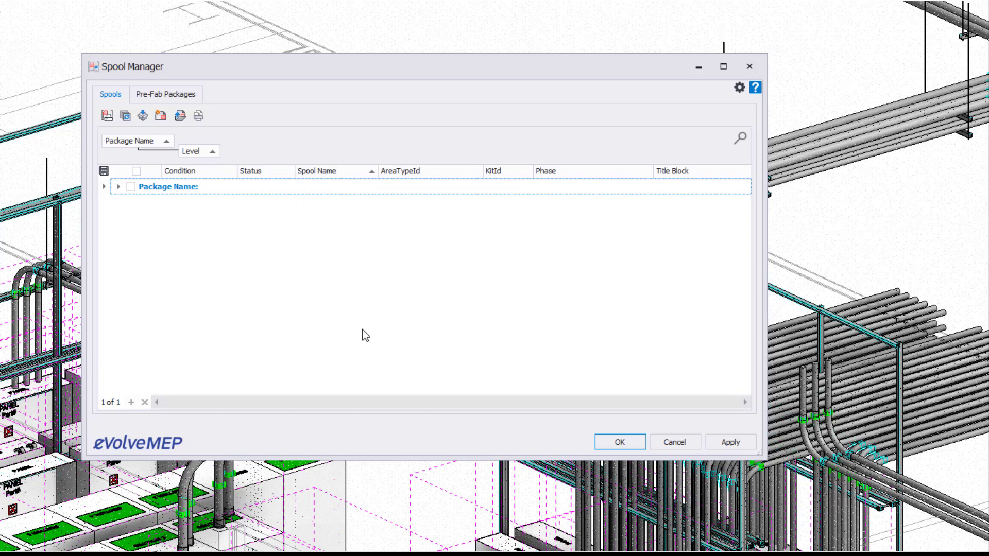
{"action": "left_click", "coordinate": [119, 187]}
{"action": "left_click", "coordinate": [119, 204]}
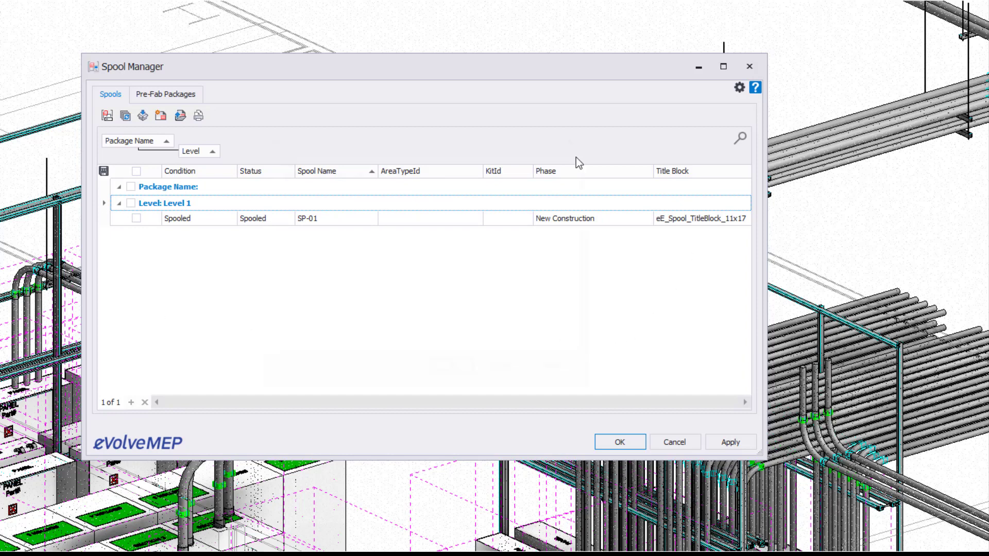
Step: Add the CustomId, LevelId and Phase columns to the spool grid, then close the Customization panel
{"action": "right_click", "coordinate": [578, 175]}
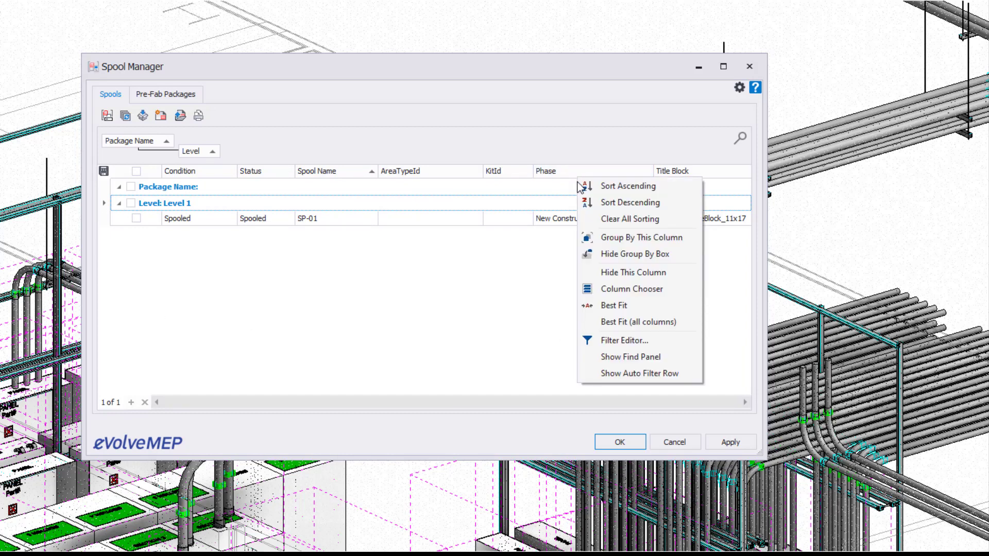
{"action": "left_click", "coordinate": [611, 272]}
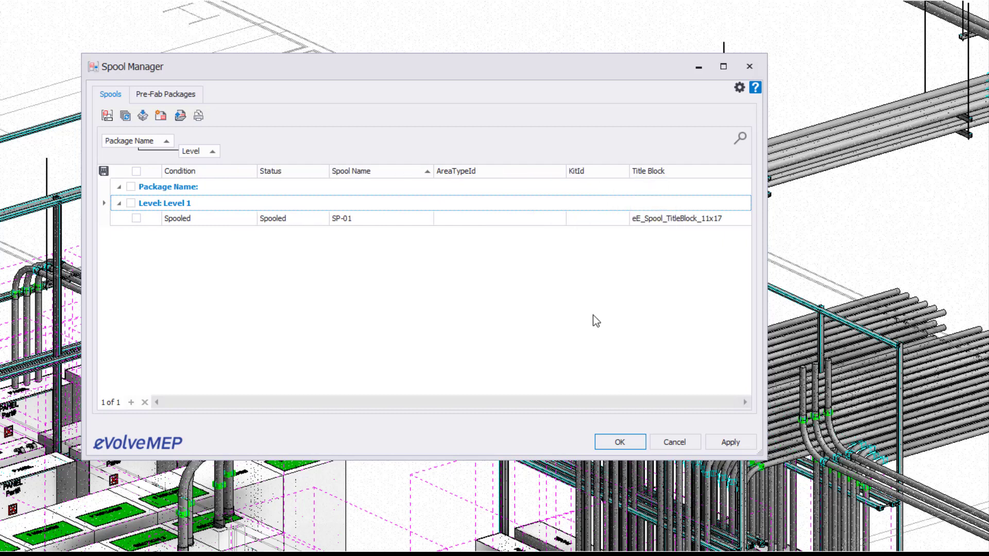
{"action": "right_click", "coordinate": [588, 178]}
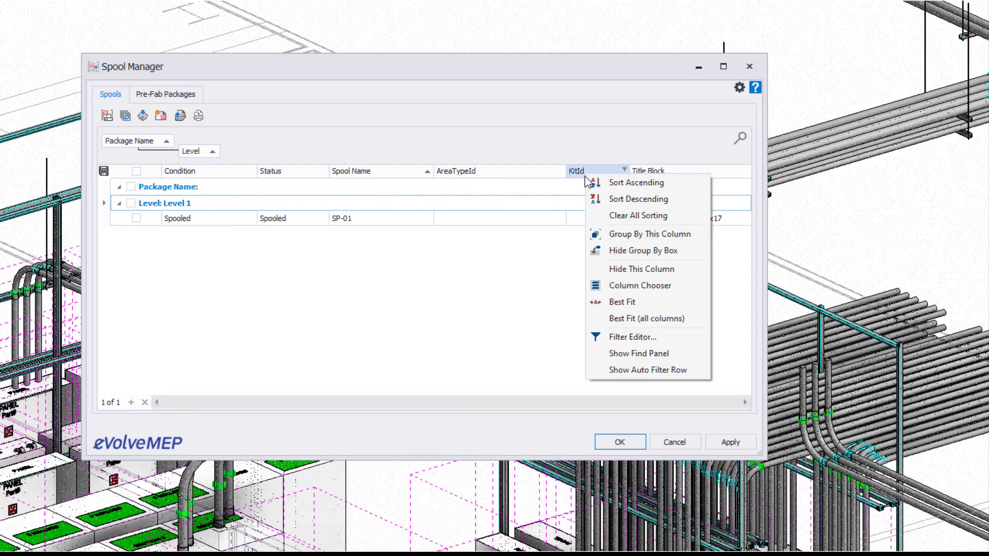
{"action": "left_click", "coordinate": [613, 289]}
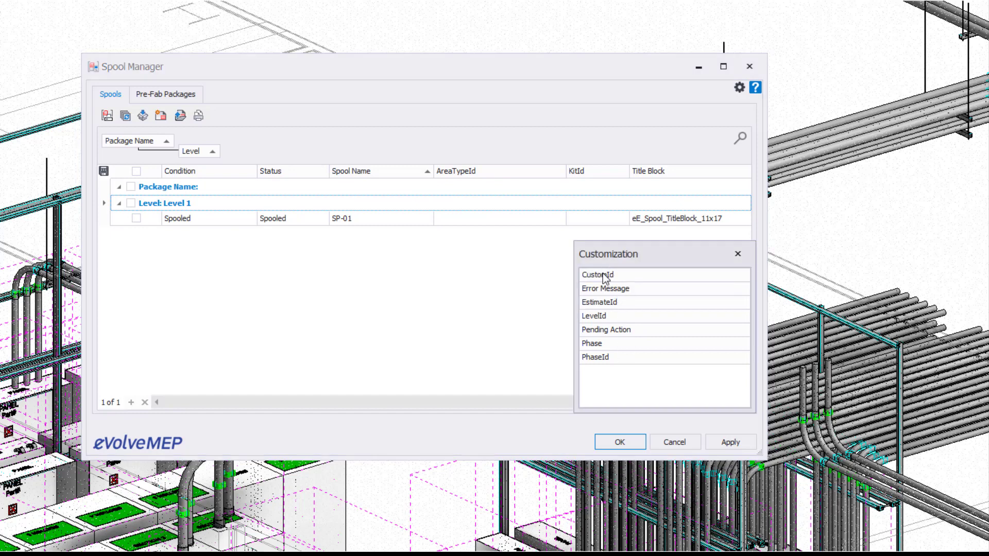
{"action": "left_click_drag", "start_coordinate": [604, 275], "coordinate": [565, 169]}
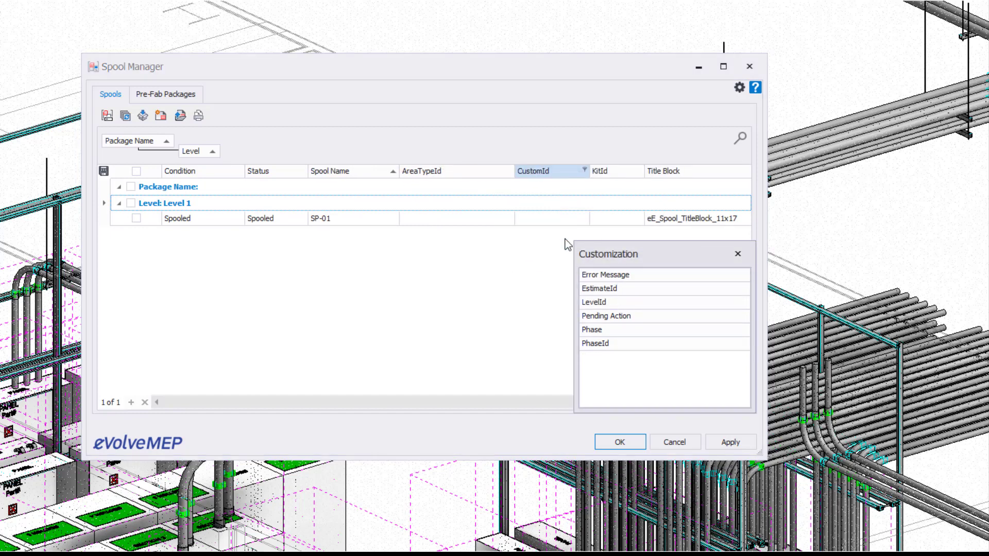
{"action": "left_click_drag", "start_coordinate": [600, 302], "coordinate": [514, 175]}
{"action": "left_click_drag", "start_coordinate": [591, 315], "coordinate": [494, 185]}
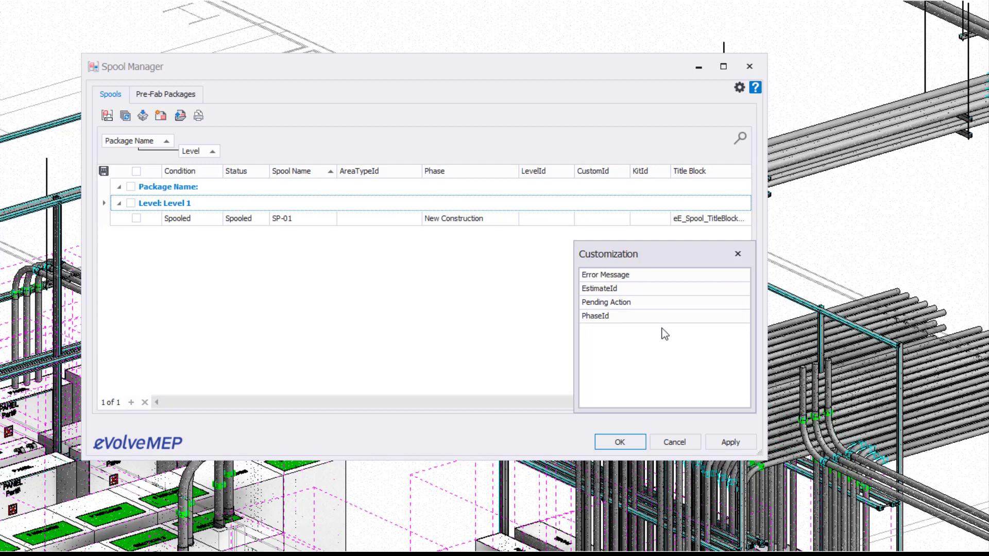
{"action": "left_click", "coordinate": [743, 256]}
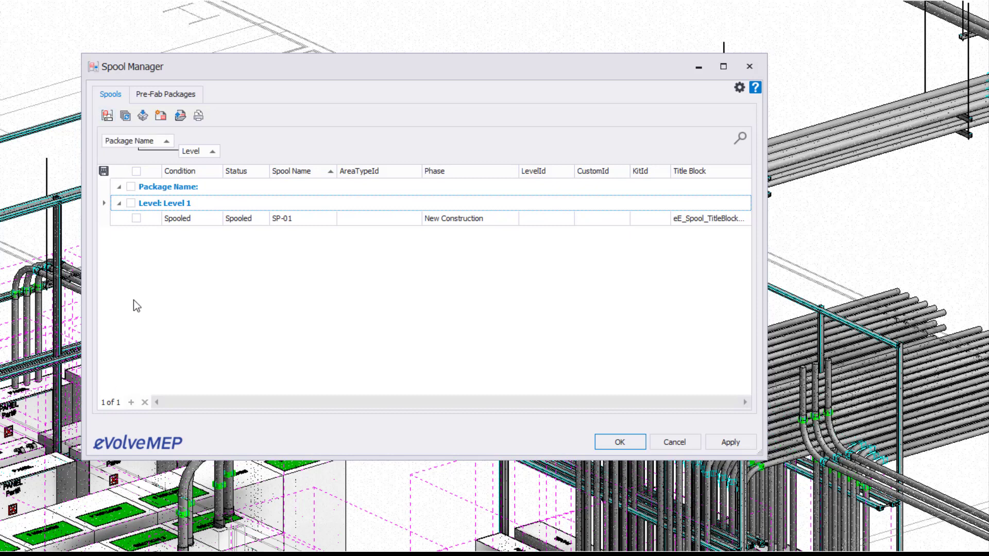
Step: Rename SP-01 to Test-01 using Find and Replace, replacing 'SP' with 'Test'
{"action": "left_click", "coordinate": [137, 219]}
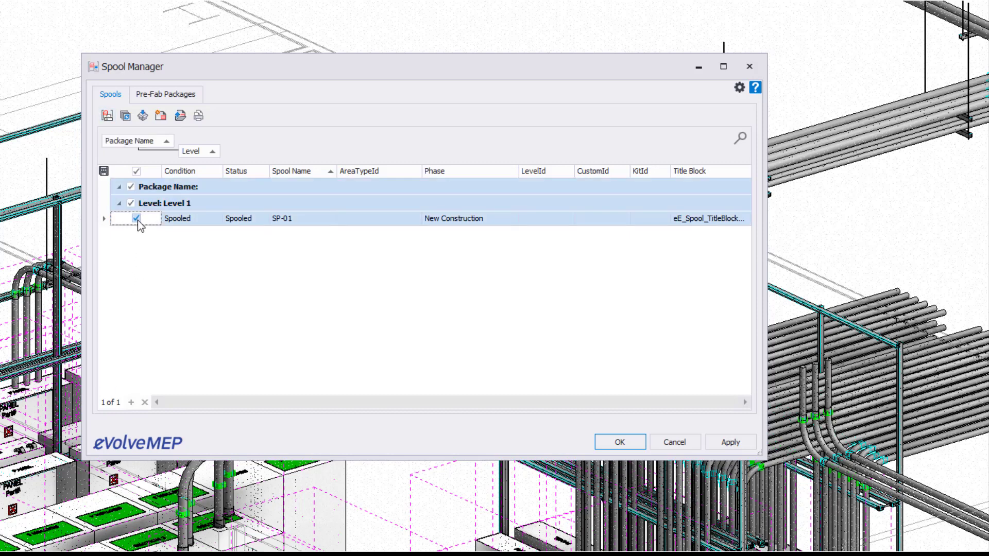
{"action": "left_click", "coordinate": [107, 117]}
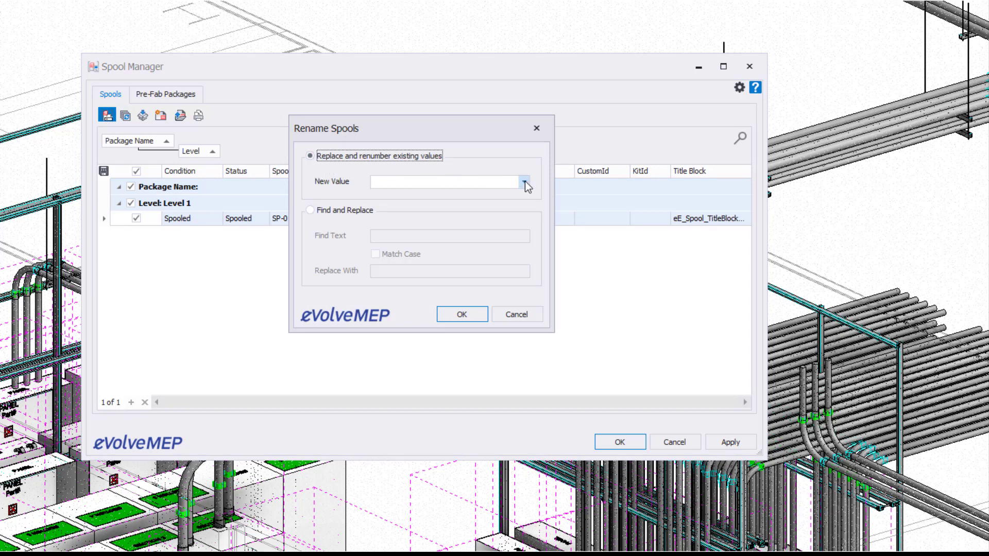
{"action": "left_click", "coordinate": [458, 181]}
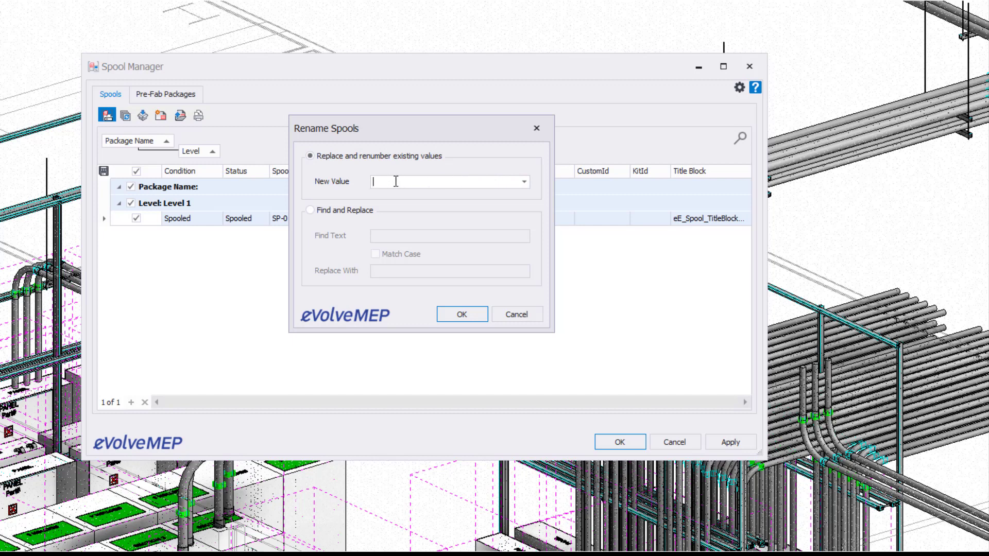
{"action": "left_click", "coordinate": [341, 210]}
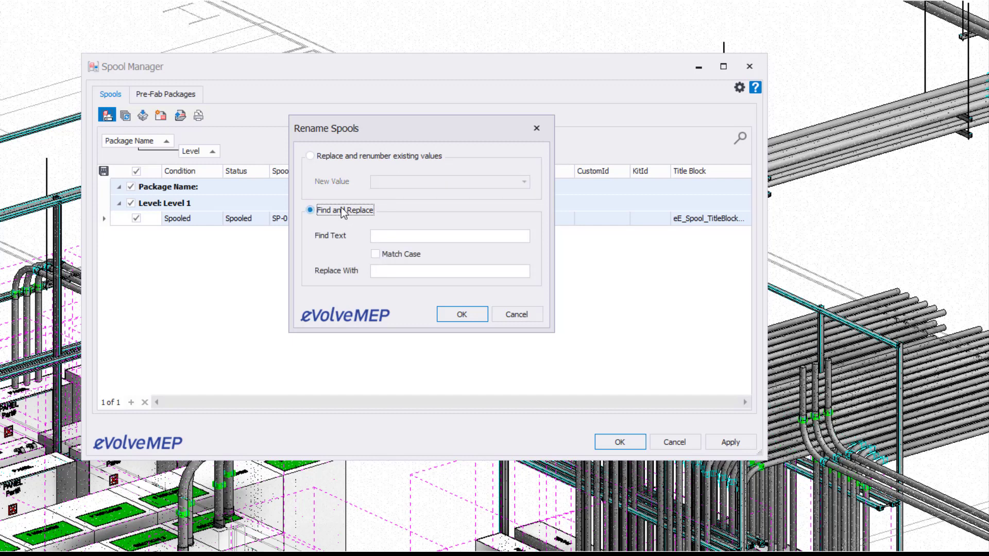
{"action": "left_click", "coordinate": [396, 234]}
{"action": "left_click_drag", "start_coordinate": [428, 128], "coordinate": [497, 128]}
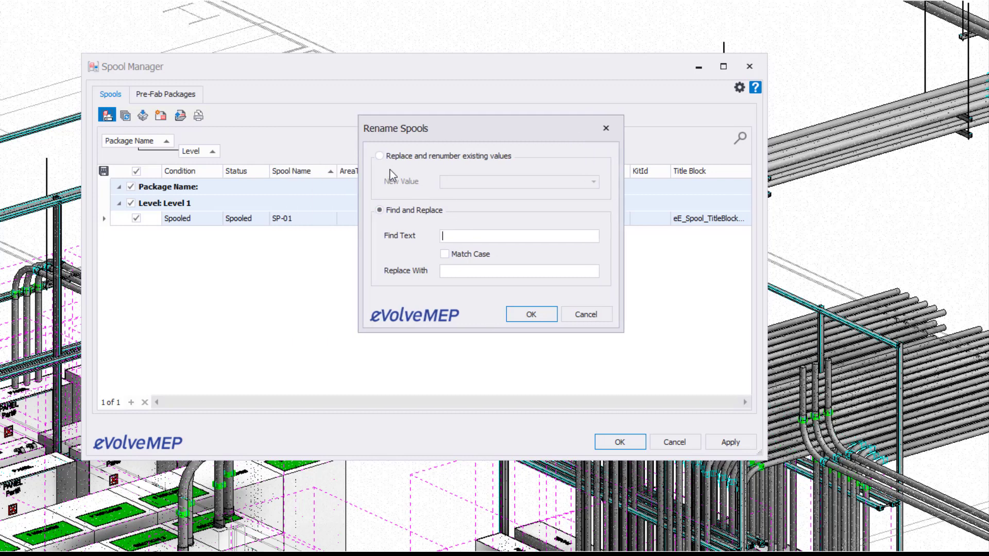
{"action": "left_click", "coordinate": [451, 271]}
{"action": "left_click", "coordinate": [453, 235]}
{"action": "left_click", "coordinate": [520, 317]}
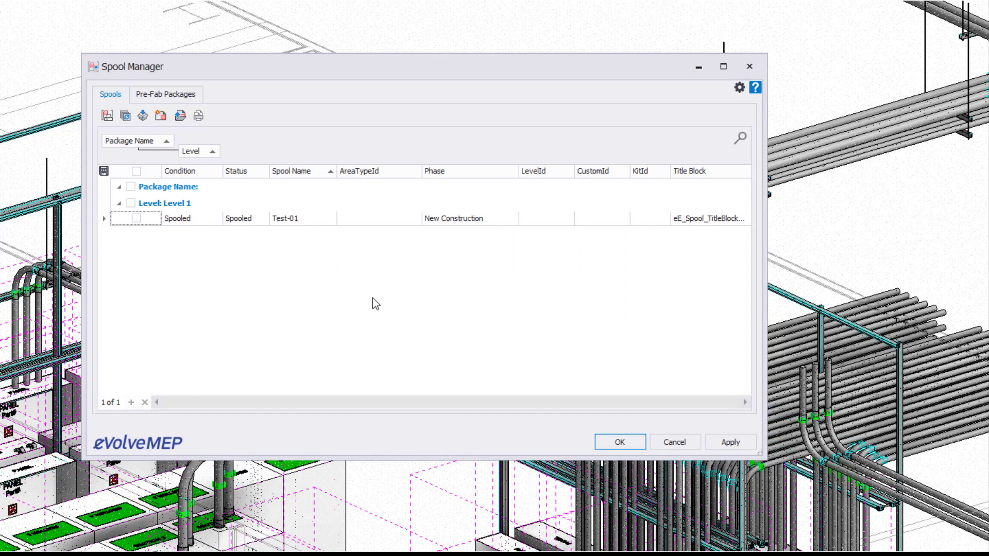
{"action": "left_click", "coordinate": [136, 218]}
{"action": "left_click", "coordinate": [125, 115]}
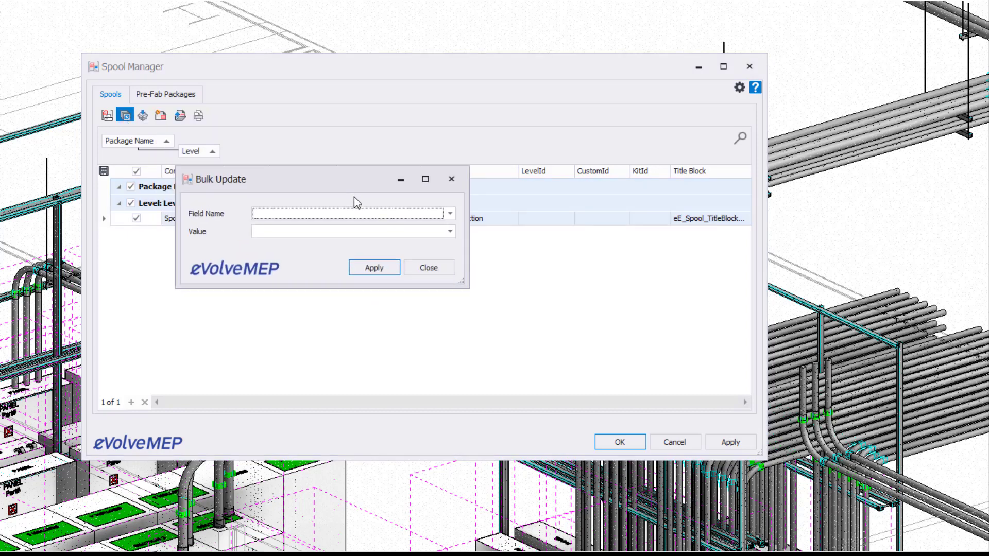
{"action": "left_click_drag", "start_coordinate": [354, 197], "coordinate": [355, 220]}
{"action": "left_click", "coordinate": [357, 246]}
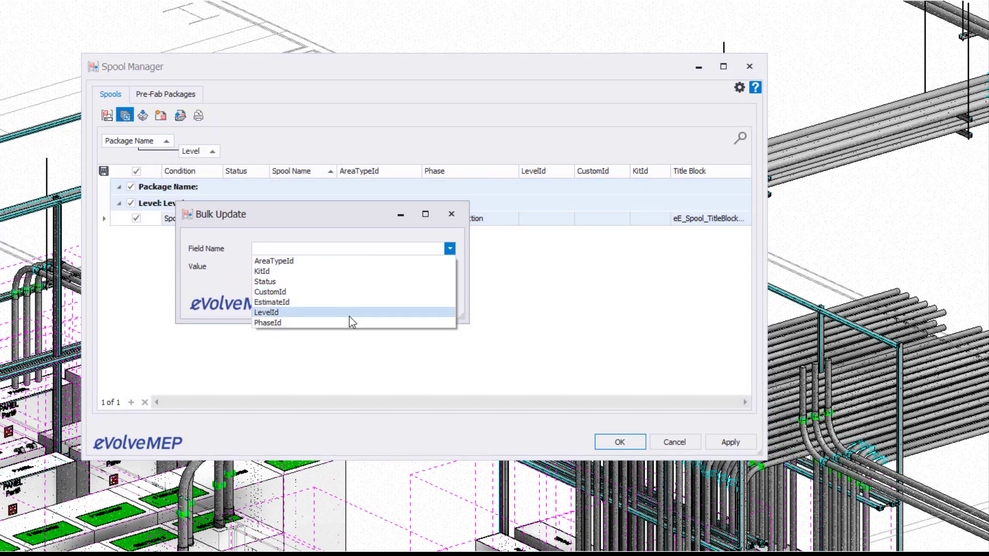
{"action": "left_click", "coordinate": [345, 229]}
{"action": "left_click", "coordinate": [316, 267]}
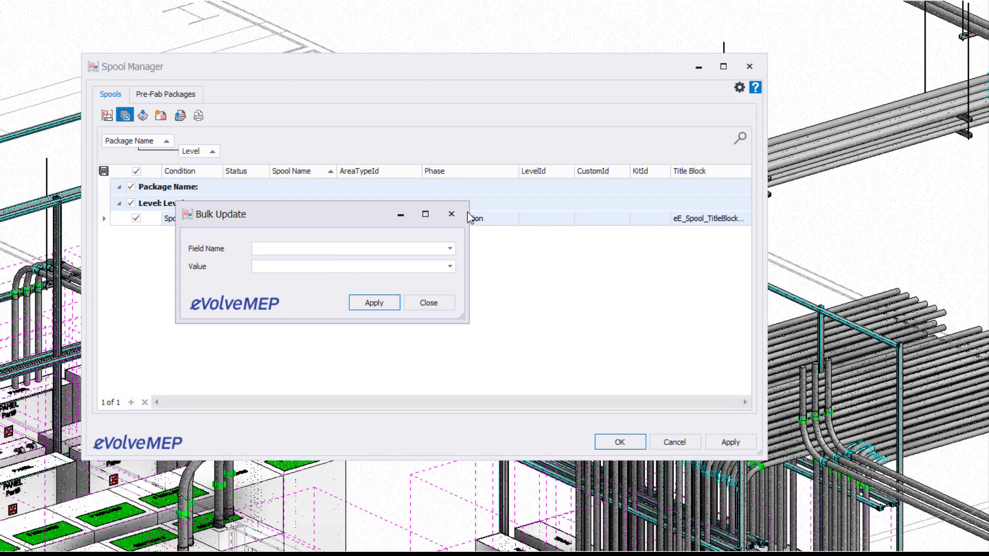
{"action": "left_click", "coordinate": [452, 214]}
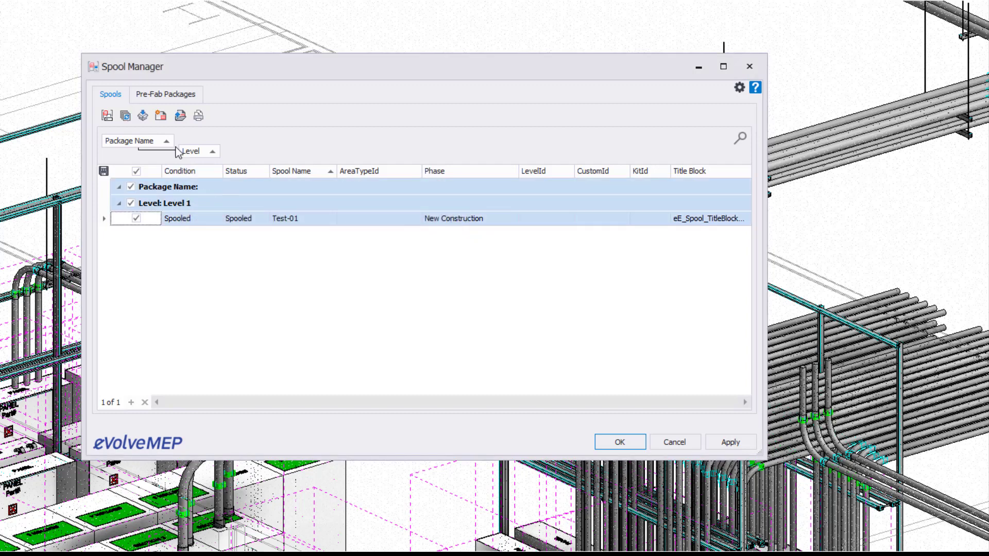
Step: Generate the Test-01 spool sheet, keeping <Currently Assigned> as the sheet title block
{"action": "left_click", "coordinate": [161, 116]}
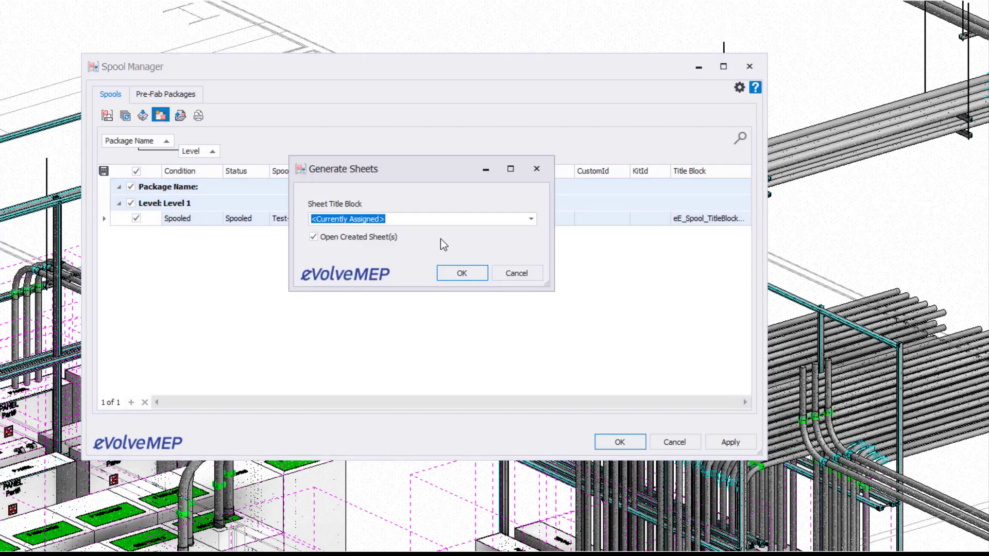
{"action": "left_click", "coordinate": [531, 219]}
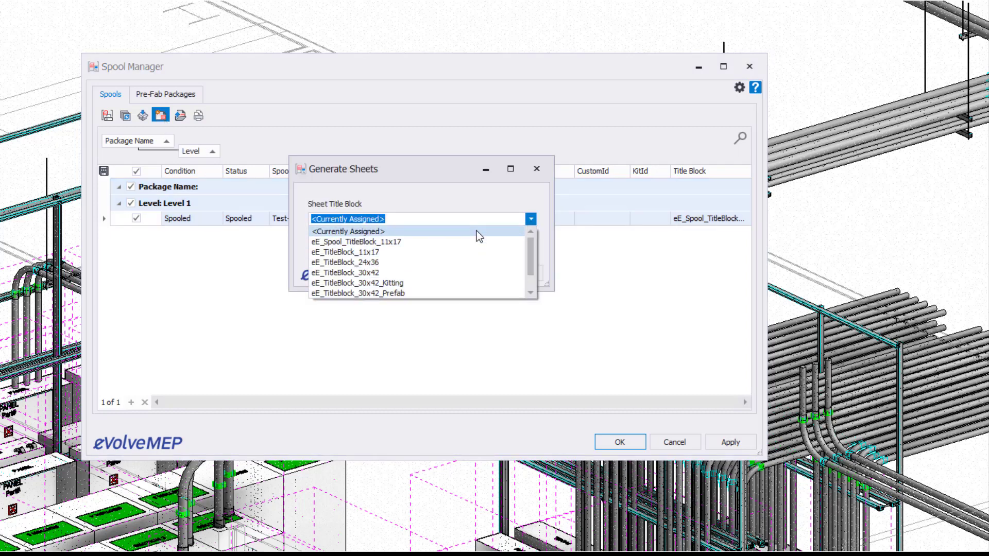
{"action": "left_click", "coordinate": [546, 171]}
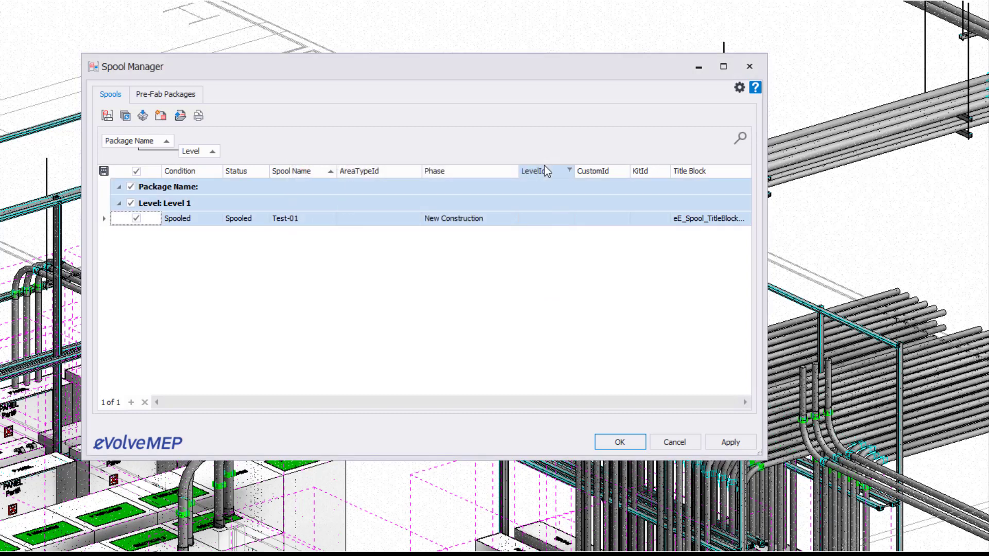
Step: Open the generated Test-01 sheet and bring the Spool Manager back over it
{"action": "left_click", "coordinate": [180, 116]}
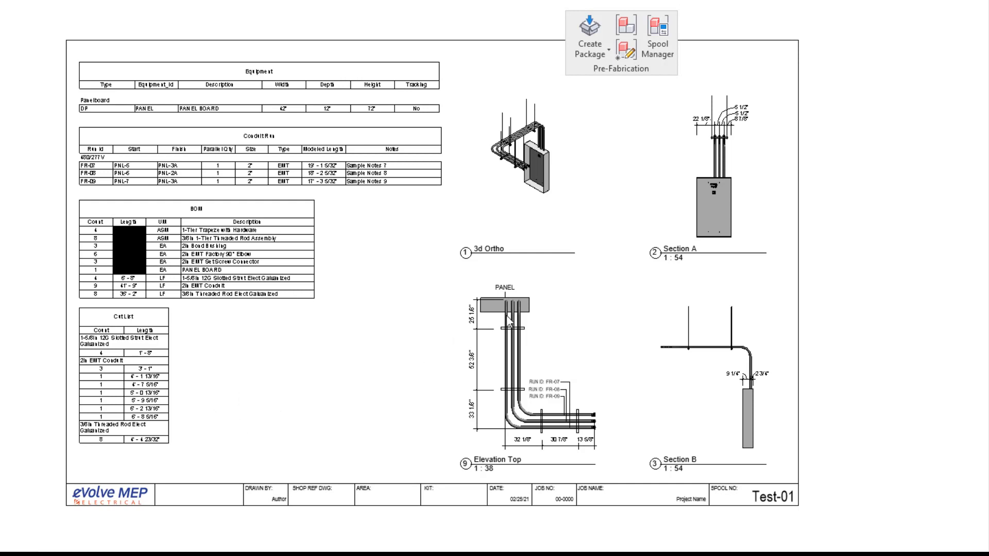
{"action": "left_click", "coordinate": [655, 56]}
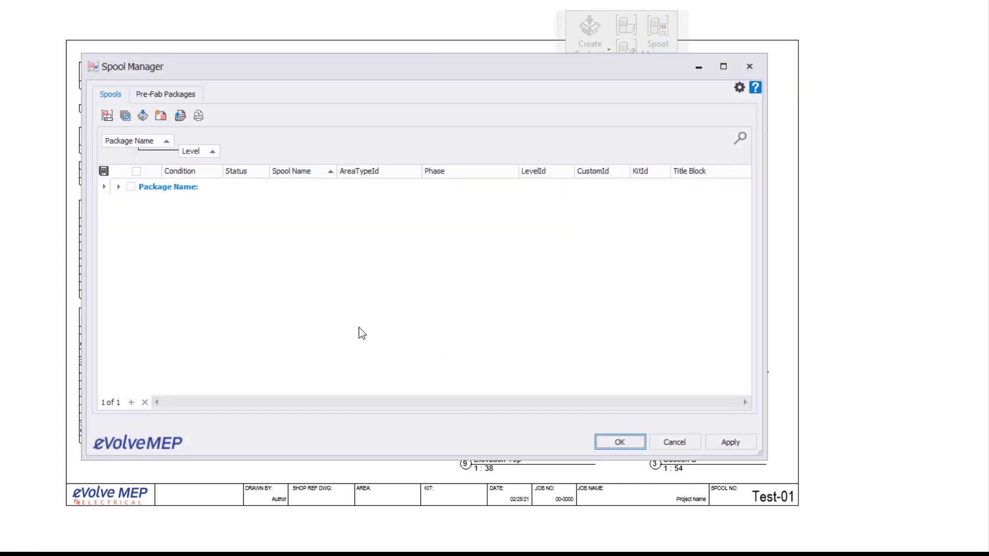